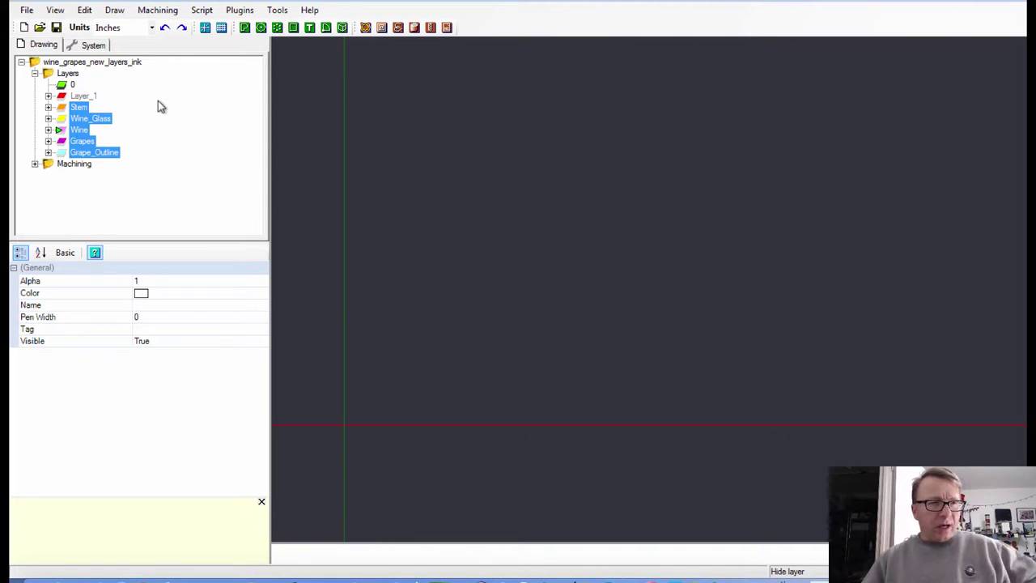
Select the Stem, Wine_Glass and Wine layers together and bring up their layer options.
click(112, 120)
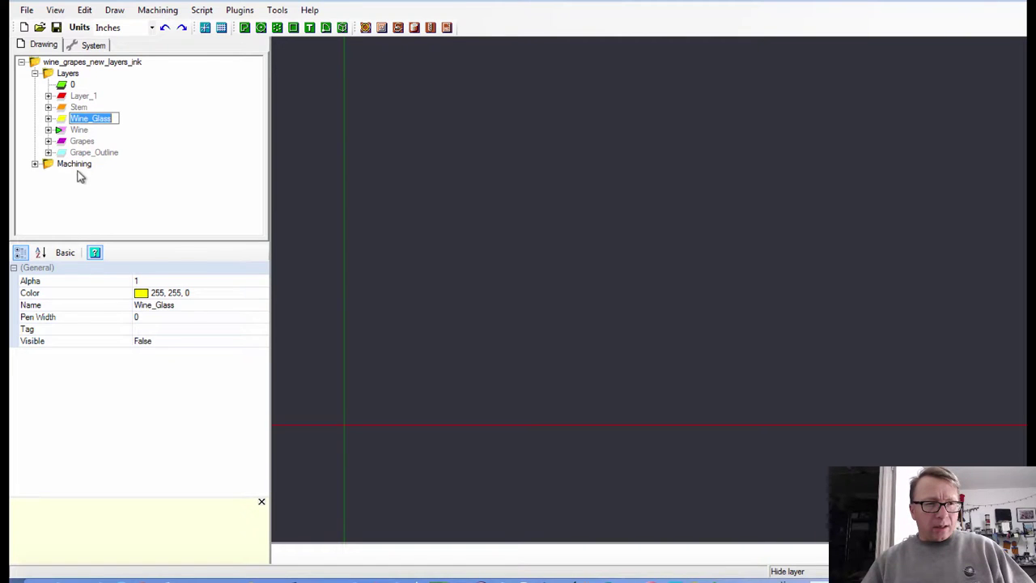
click(78, 107)
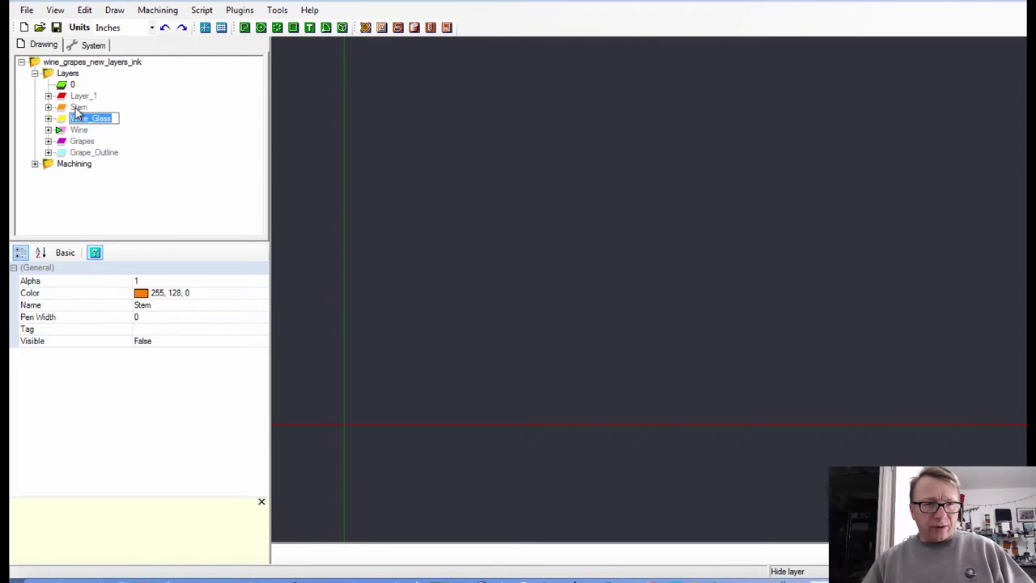
key(Down)
key(Down)
key(Down)
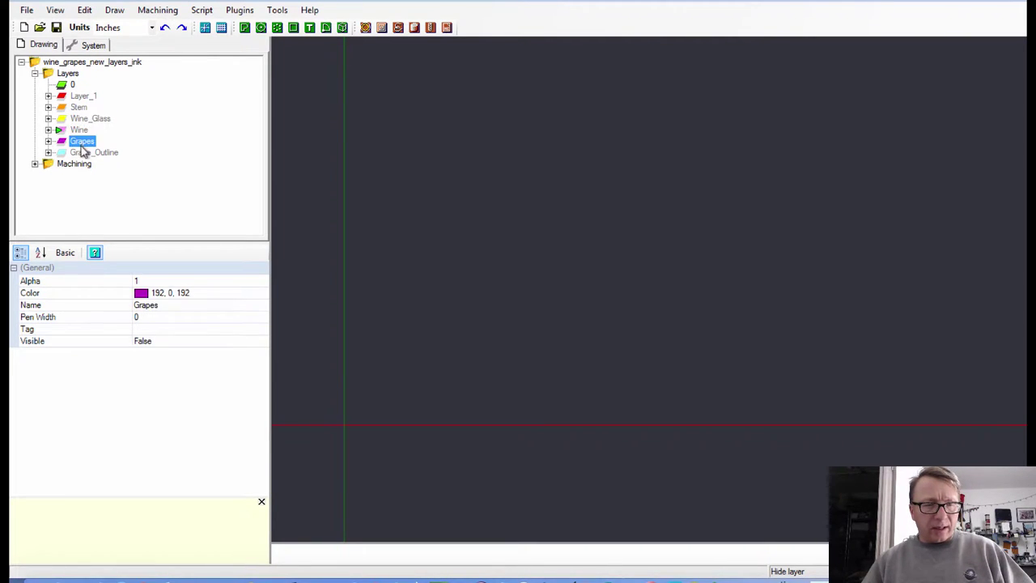
ctrl+click(78, 107)
click(80, 107)
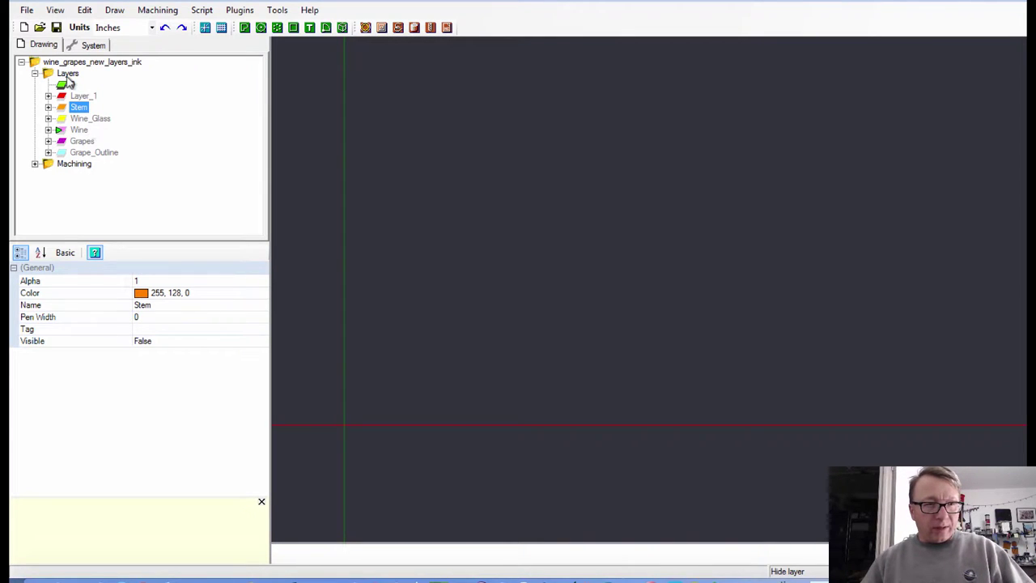
click(84, 143)
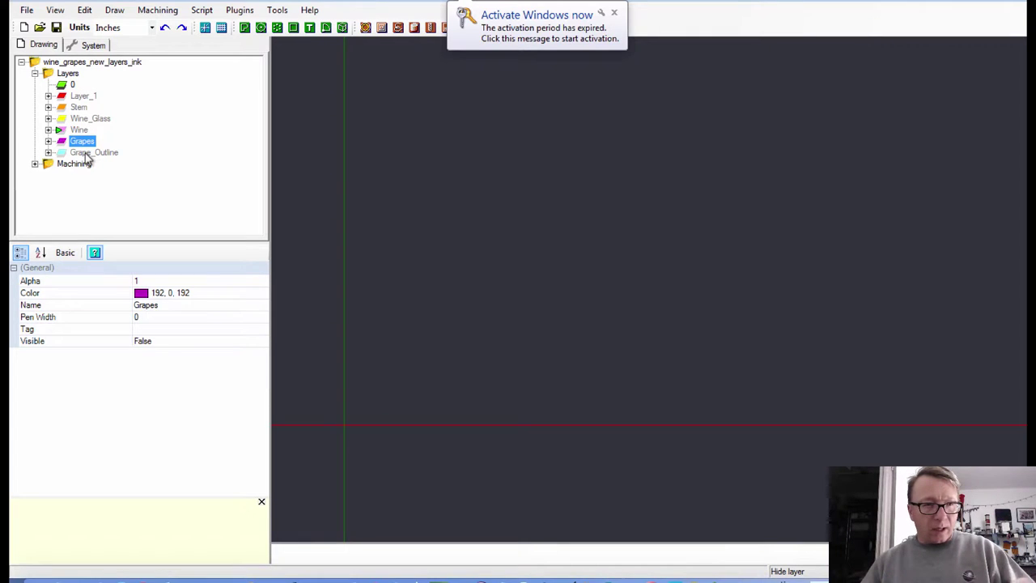
click(90, 119)
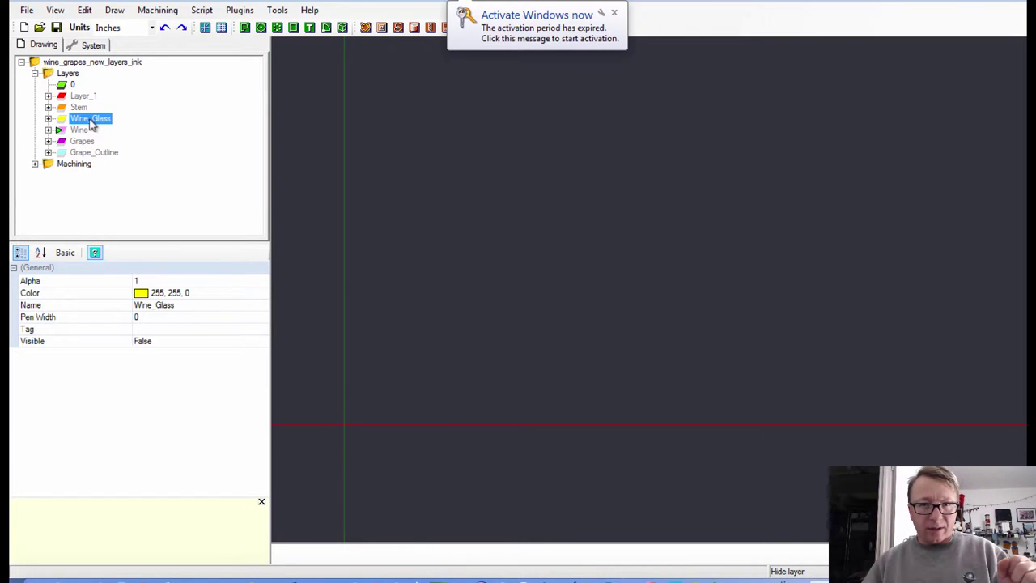
click(614, 12)
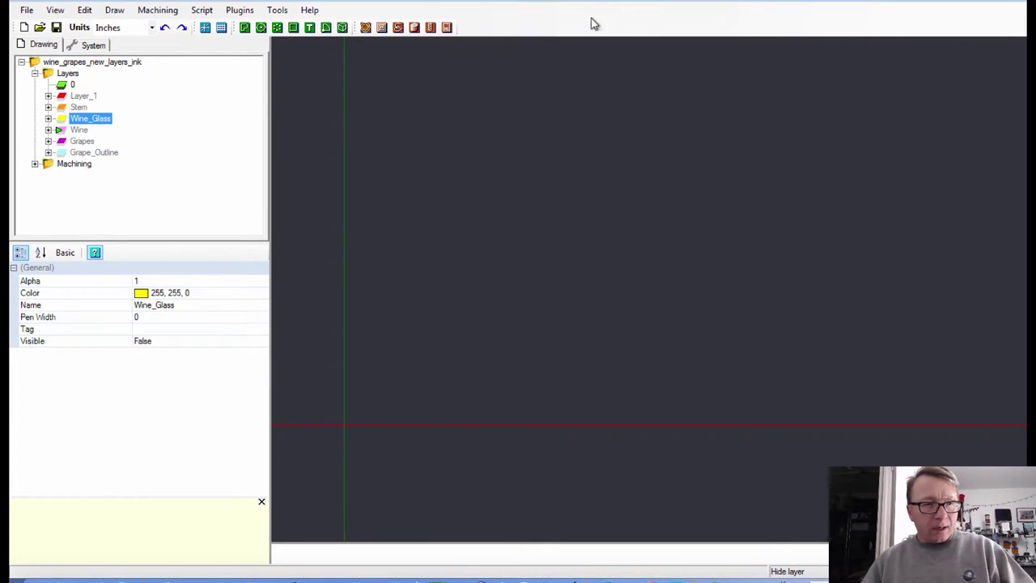
click(78, 109)
shift+click(79, 131)
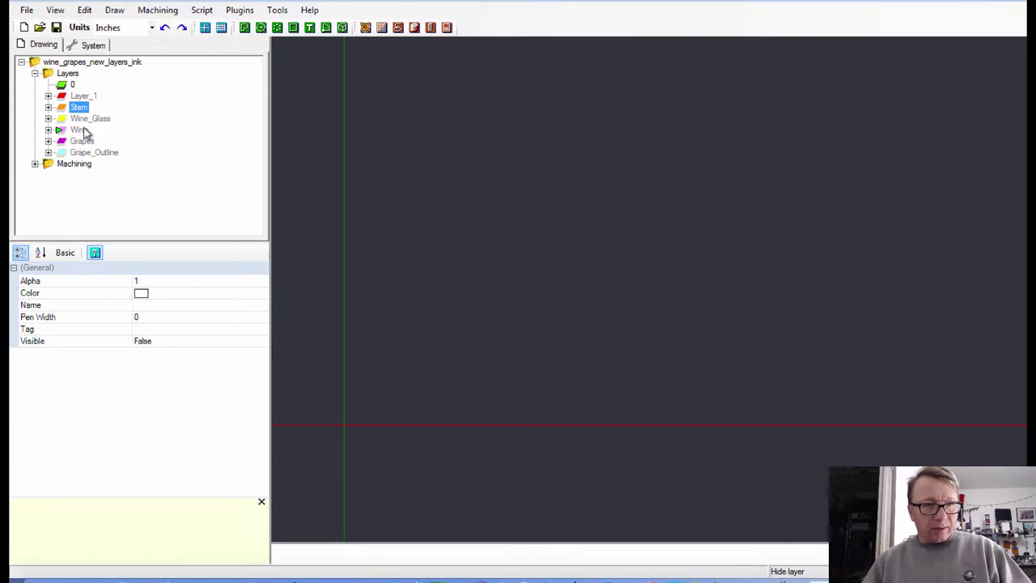
right_click(80, 135)
Show the Stem, Wine_Glass and Wine layers, then the Grapes and Grape_Outline layers.
click(133, 200)
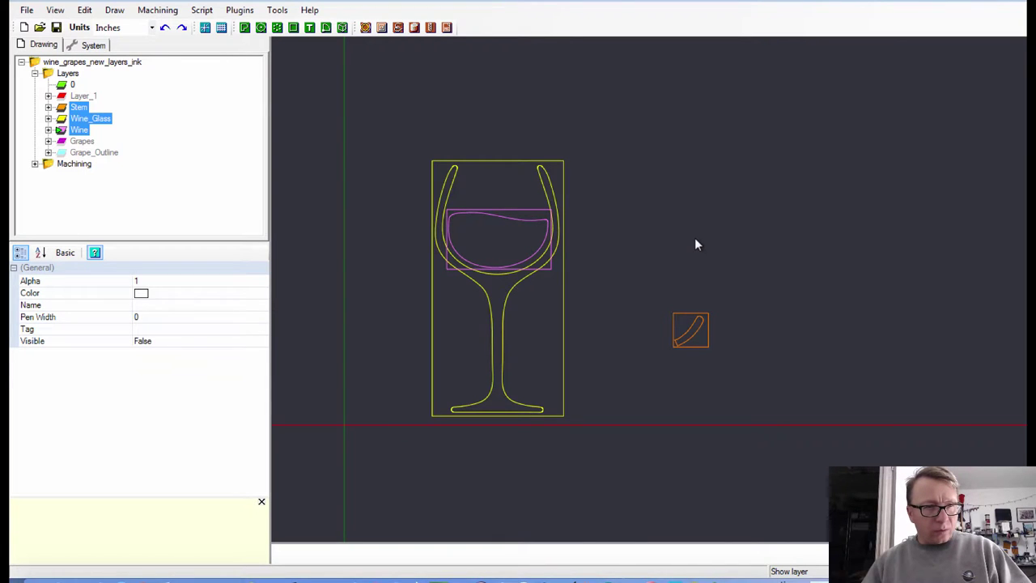
click(78, 109)
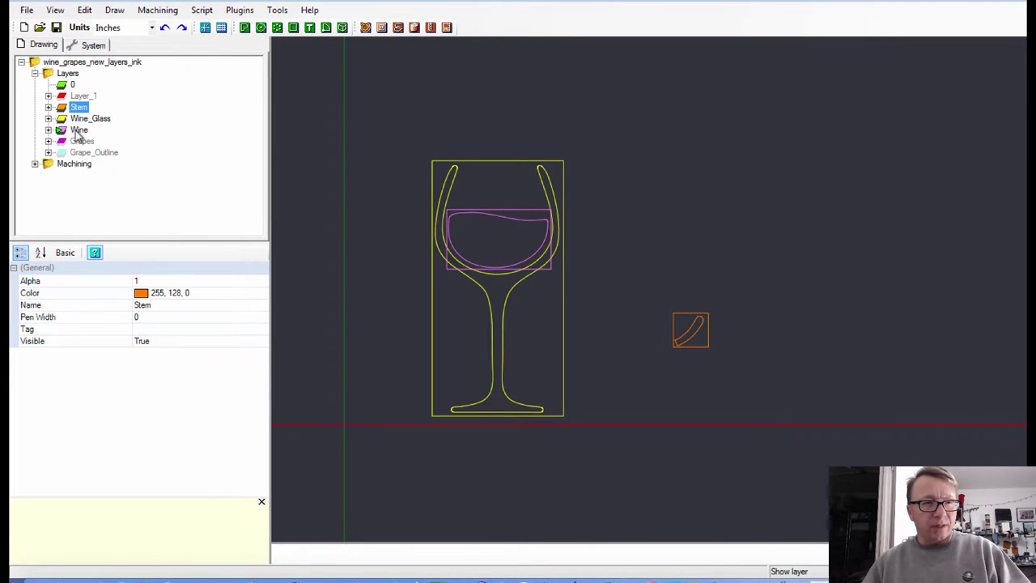
click(81, 141)
ctrl+click(87, 154)
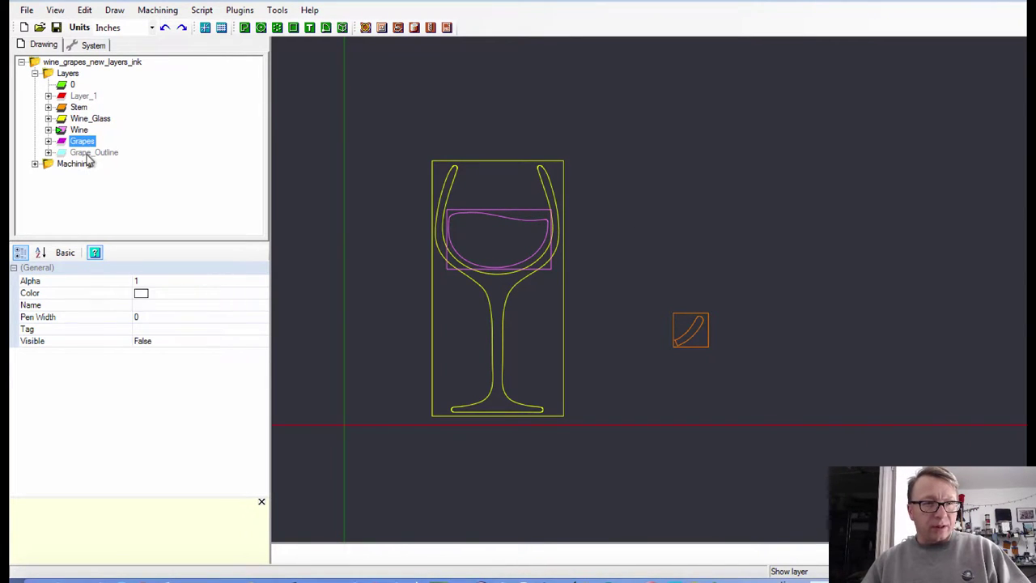
right_click(88, 156)
click(133, 222)
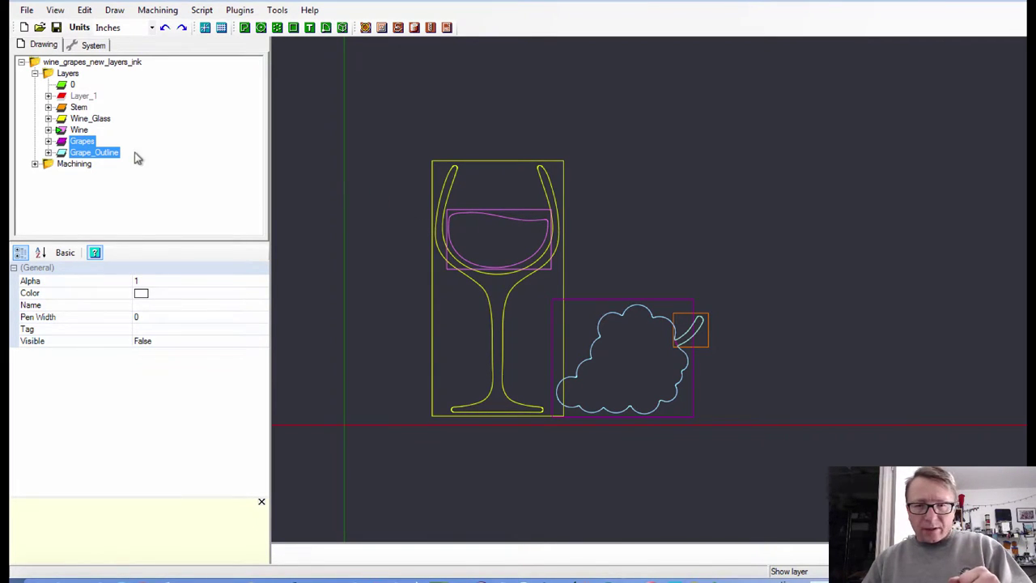
Hide the Wine, Grapes and Grape_Outline layers.
click(78, 131)
shift+click(83, 154)
right_click(83, 154)
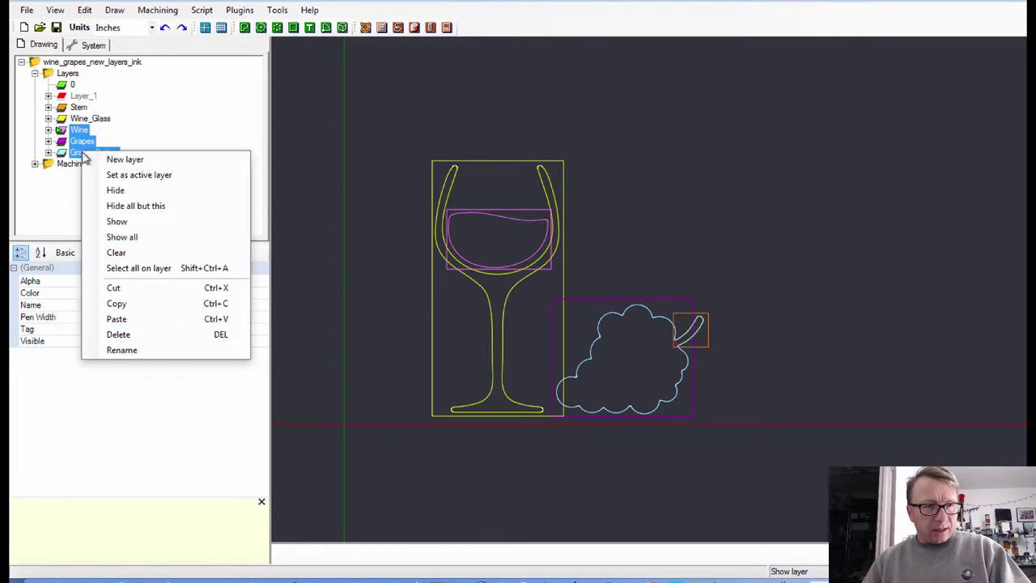
click(122, 190)
Hide the Stem layer and expand the Machining folder to list its parts.
click(79, 107)
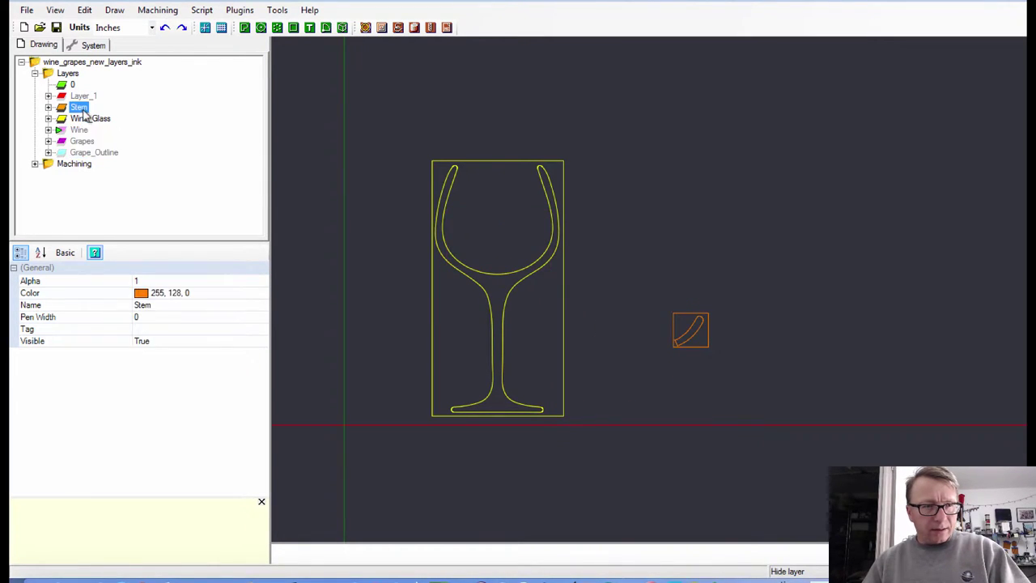
right_click(79, 108)
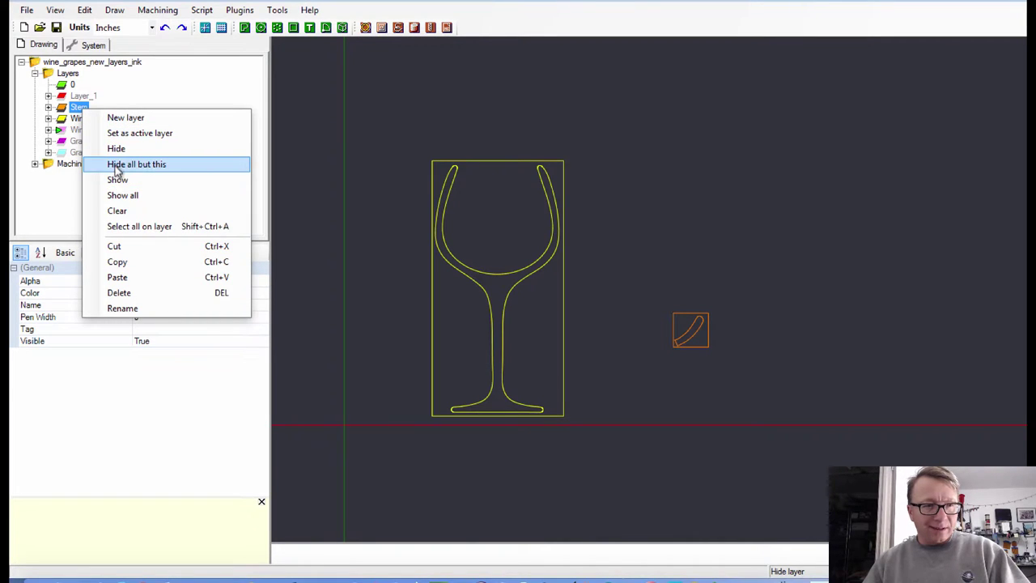
click(116, 148)
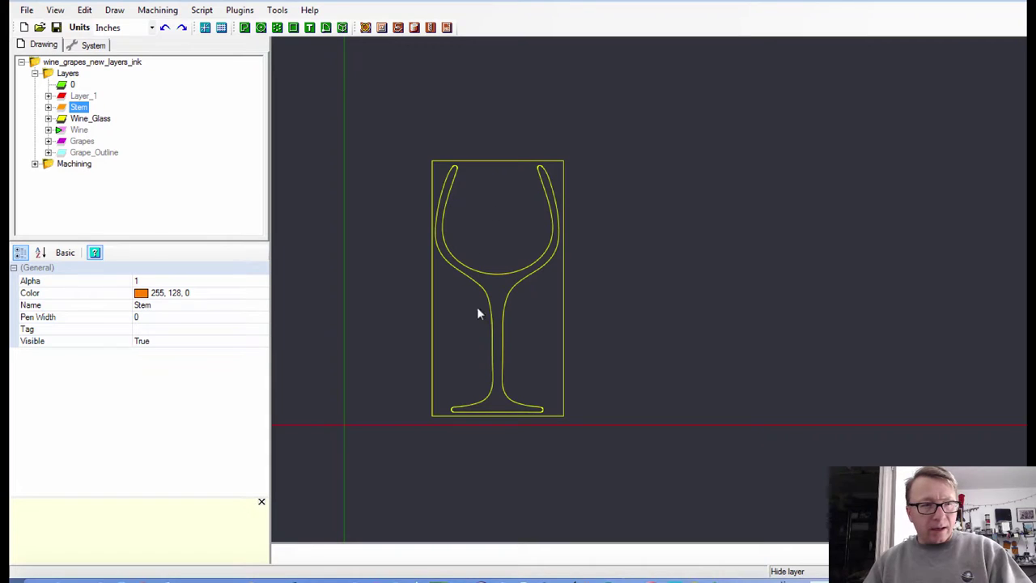
click(35, 163)
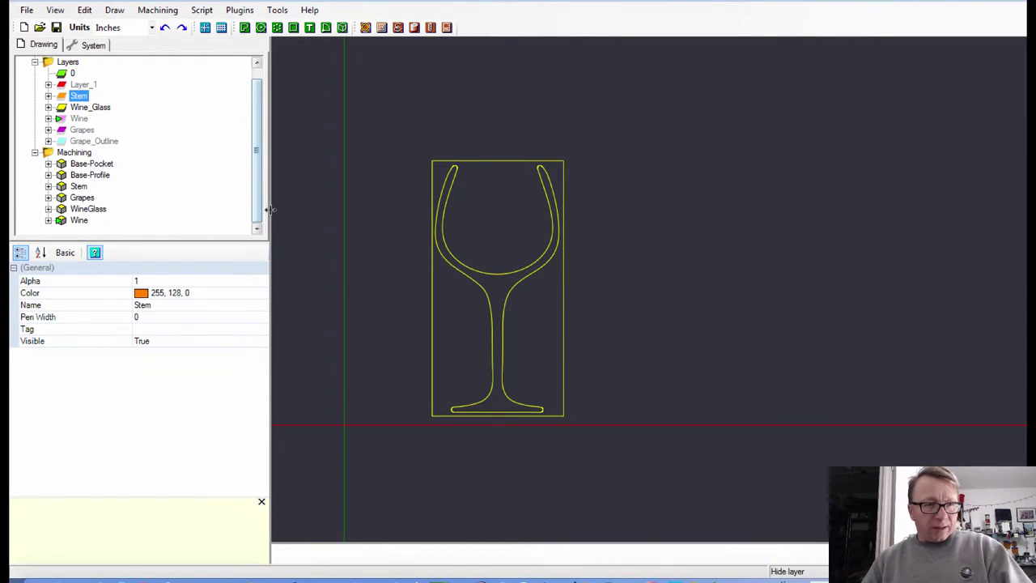
Widen the side panel, expand Base-Pocket and WineGlass, and select profile-125.
drag(269, 210, 284, 207)
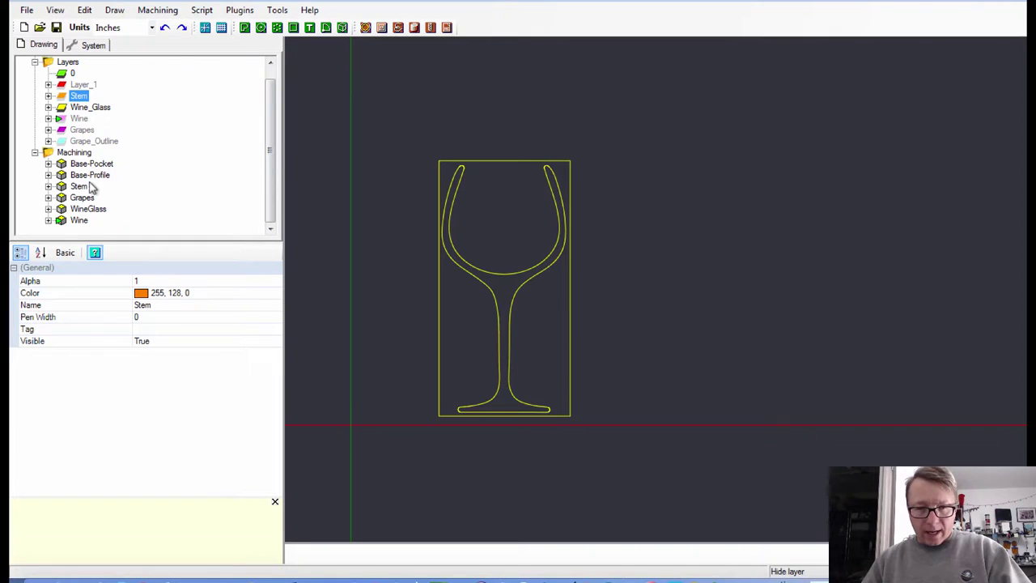
click(48, 164)
scroll(271, 157, down, 1)
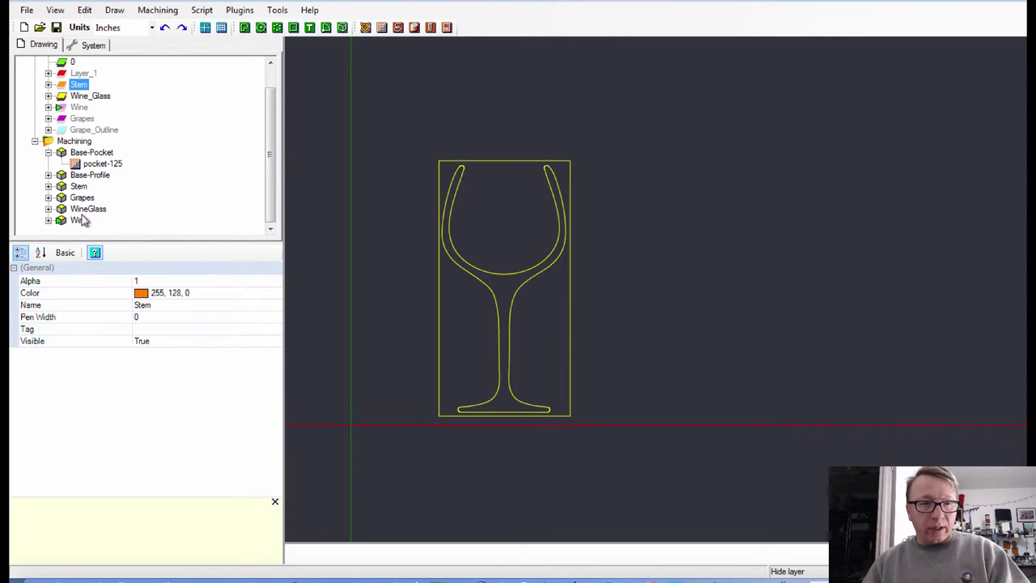
click(49, 209)
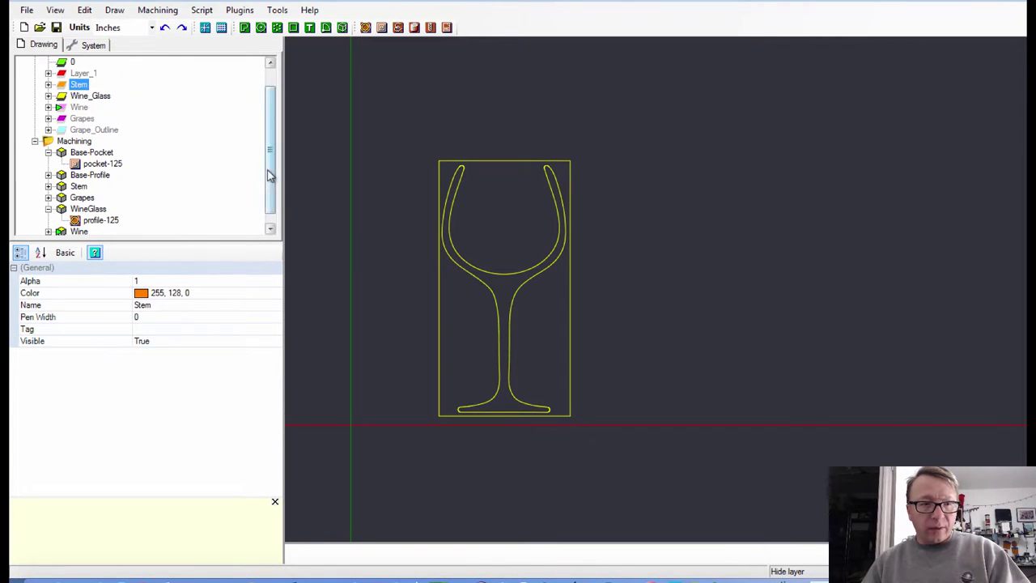
scroll(268, 173, down, 1)
click(103, 209)
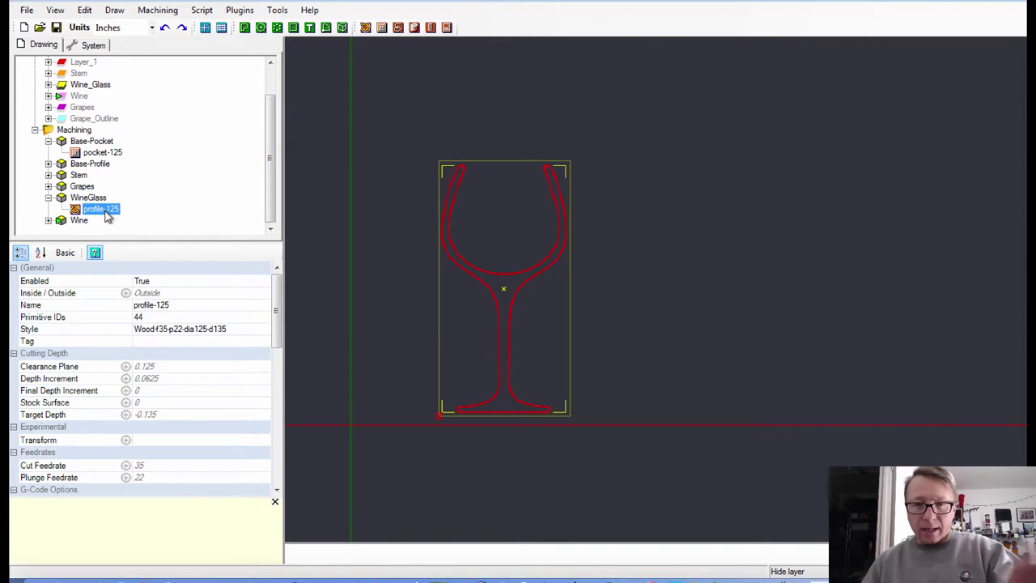
Generate the profile-125 toolpath and centre the glass toolpaths in view.
right_click(106, 212)
click(142, 219)
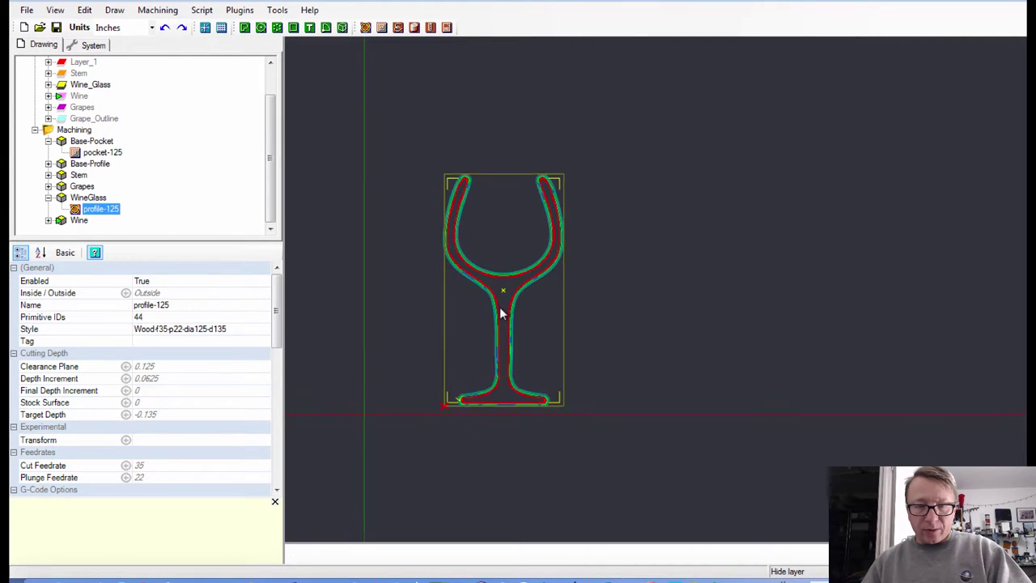
scroll(500, 306, up, 3)
middle_drag(560, 253, 530, 266)
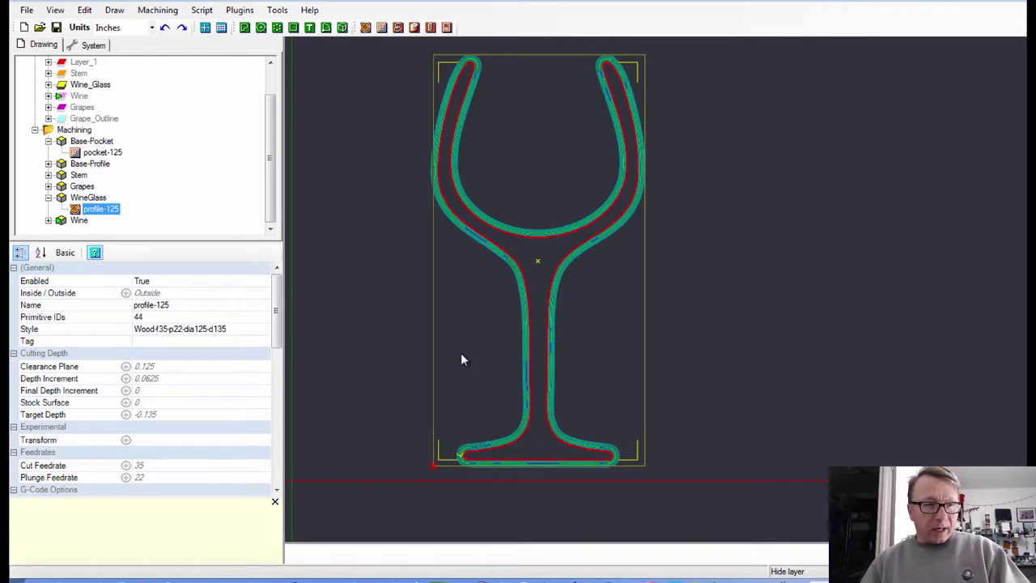
Disable the WineGlass machining part.
click(84, 187)
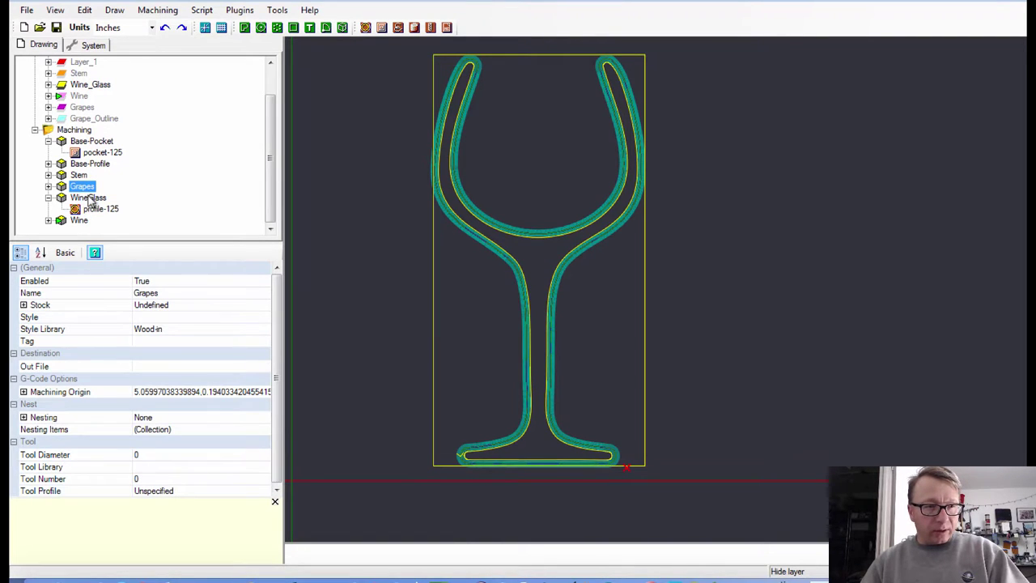
click(89, 198)
right_click(89, 198)
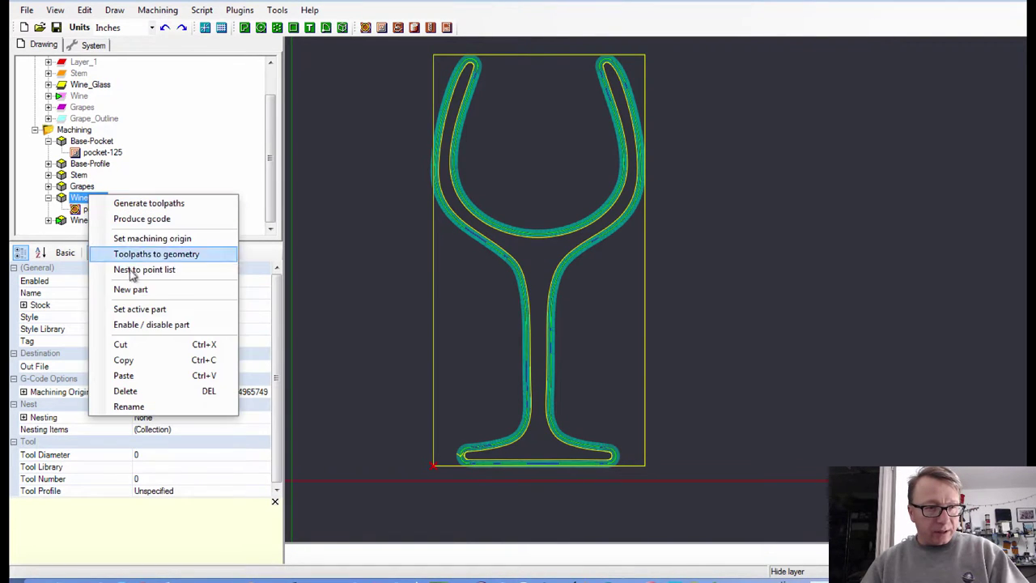
click(141, 325)
Generate pocket-125 toolpaths filling the glass, wine and grapes.
click(102, 153)
right_click(104, 155)
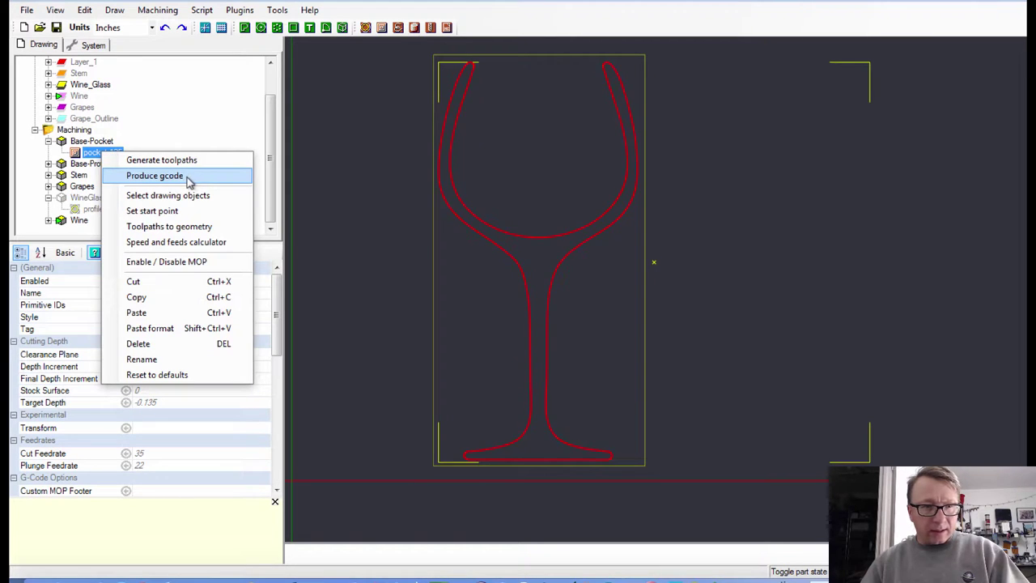
click(183, 159)
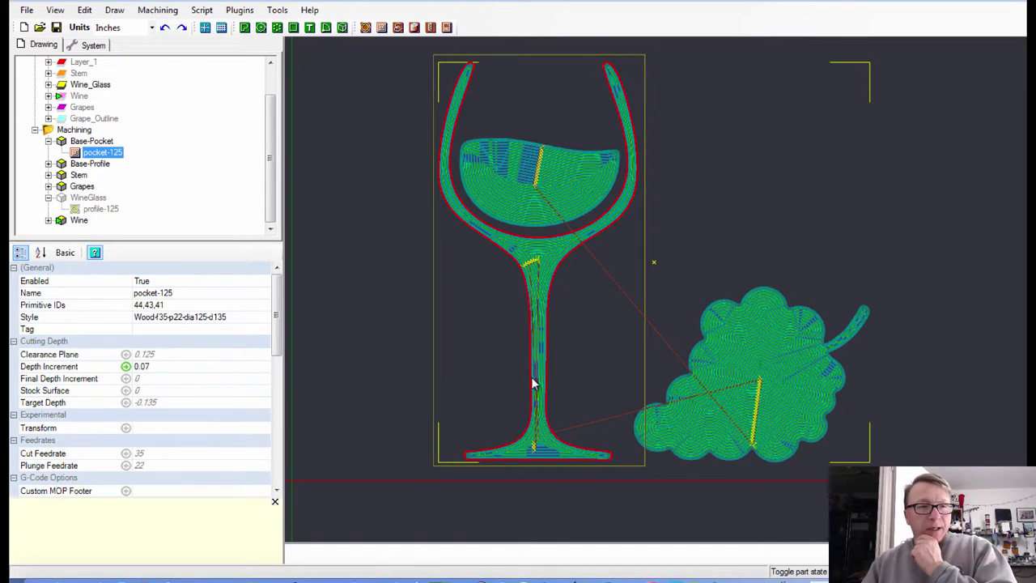
Toggle Base-Profile open and shut, then collapse Base-Pocket and WineGlass in the machining tree.
click(48, 164)
click(49, 164)
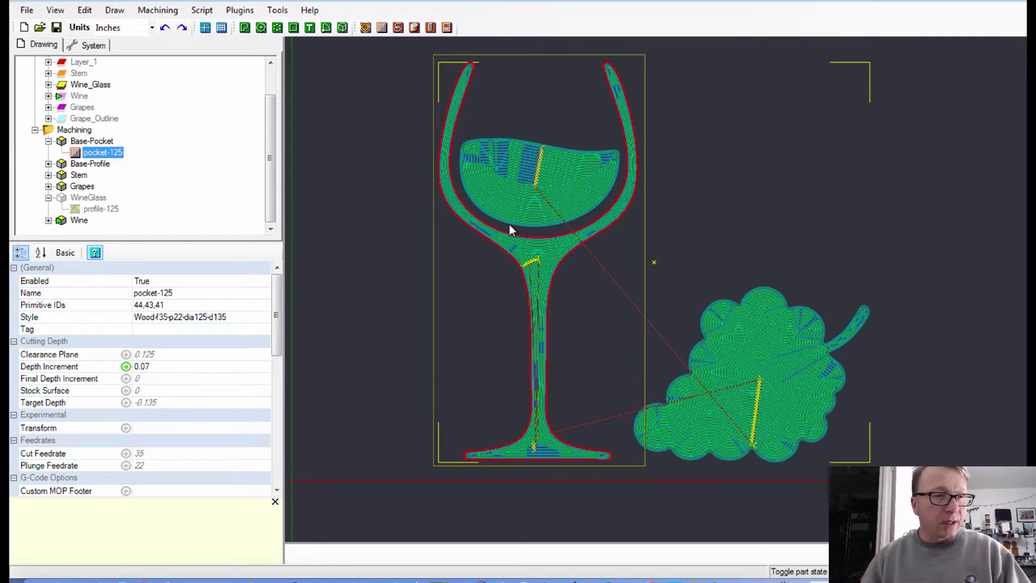
click(49, 142)
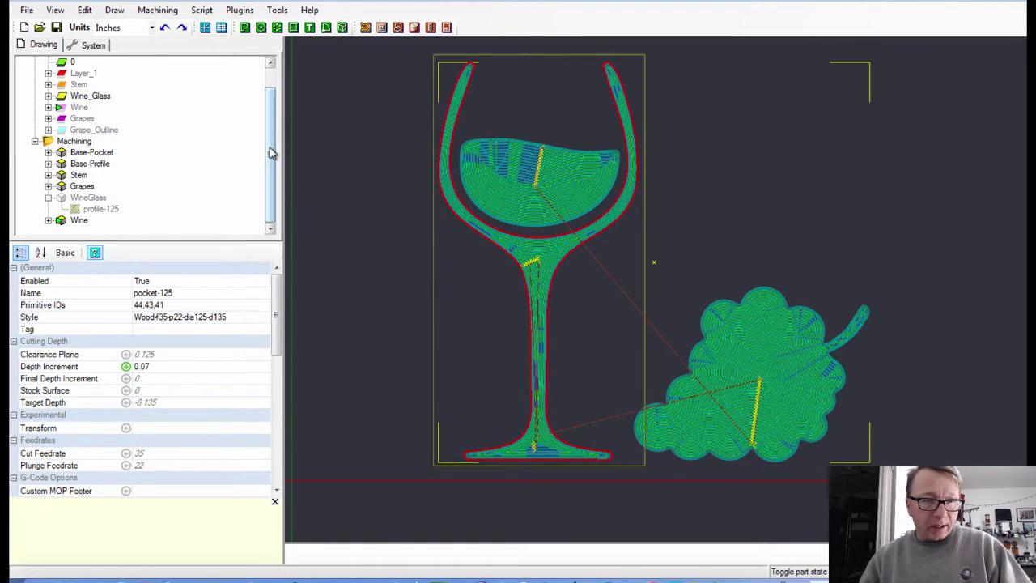
drag(272, 153, 277, 136)
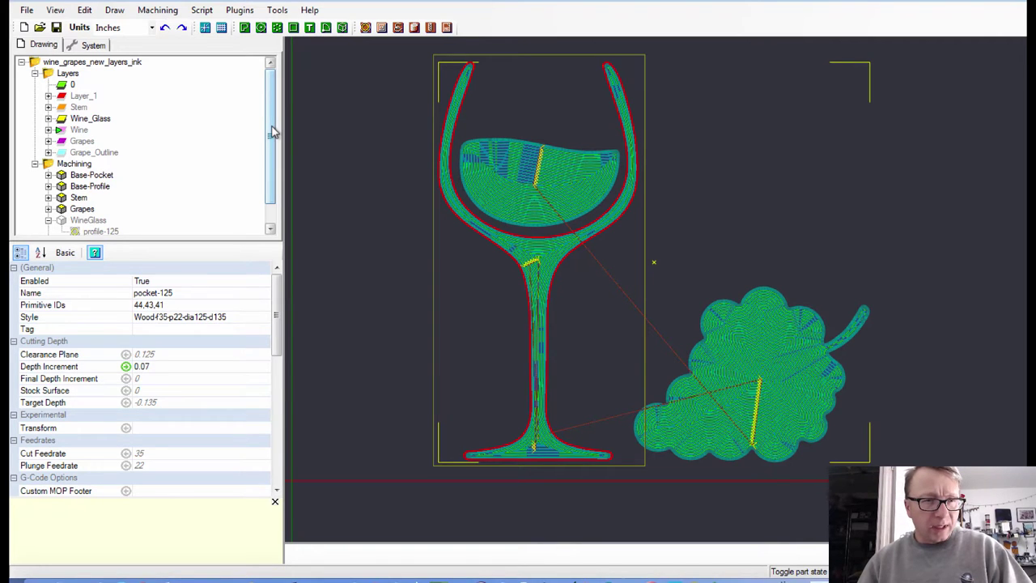
drag(273, 134, 271, 147)
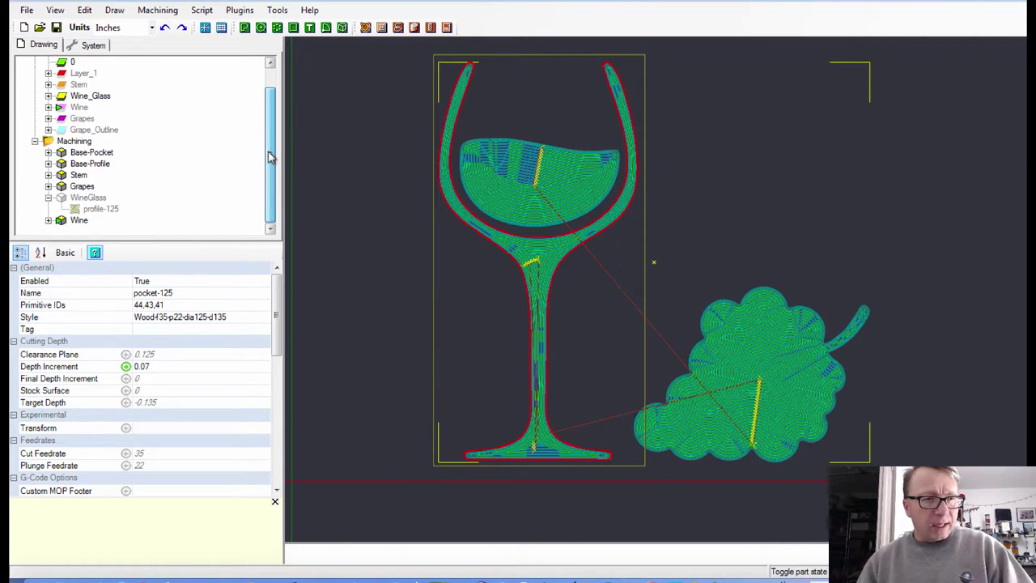
click(48, 198)
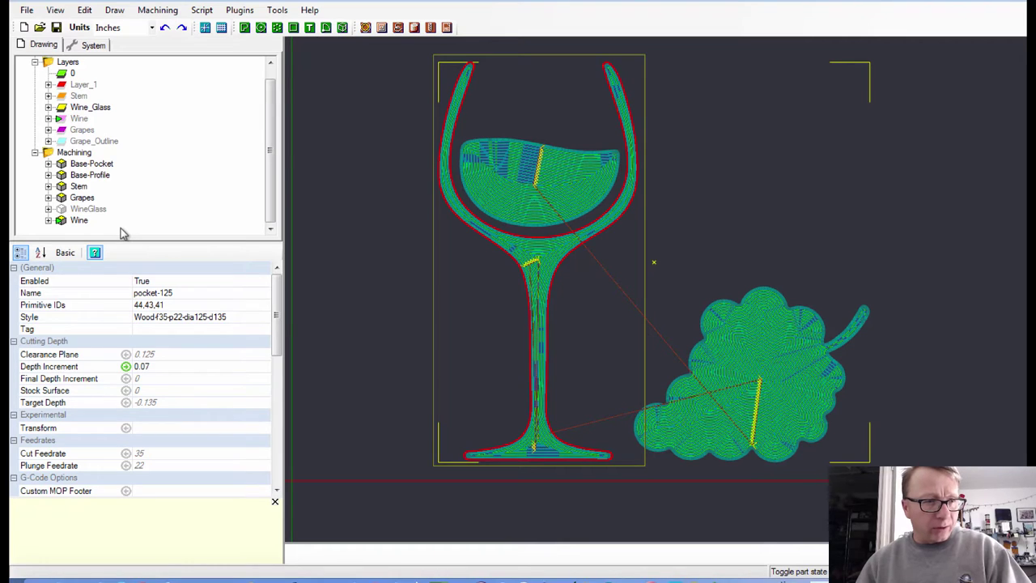
right_click(67, 210)
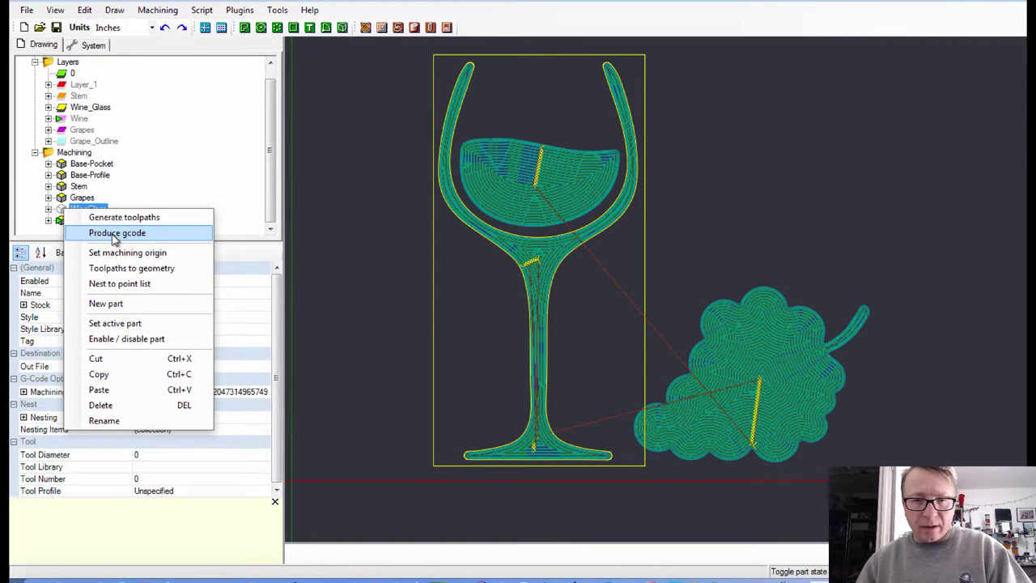
click(394, 126)
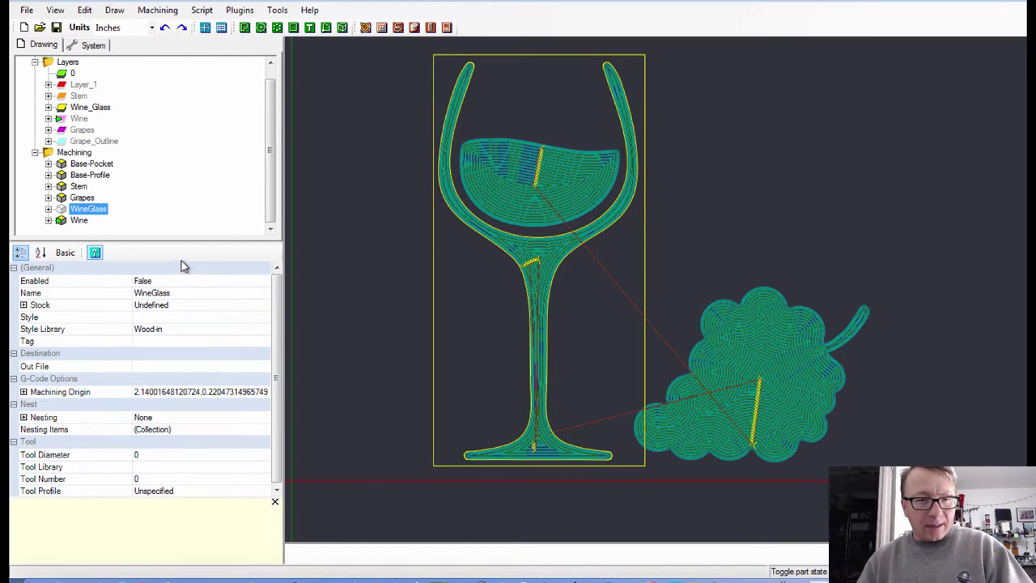
scroll(376, 285, down, 3)
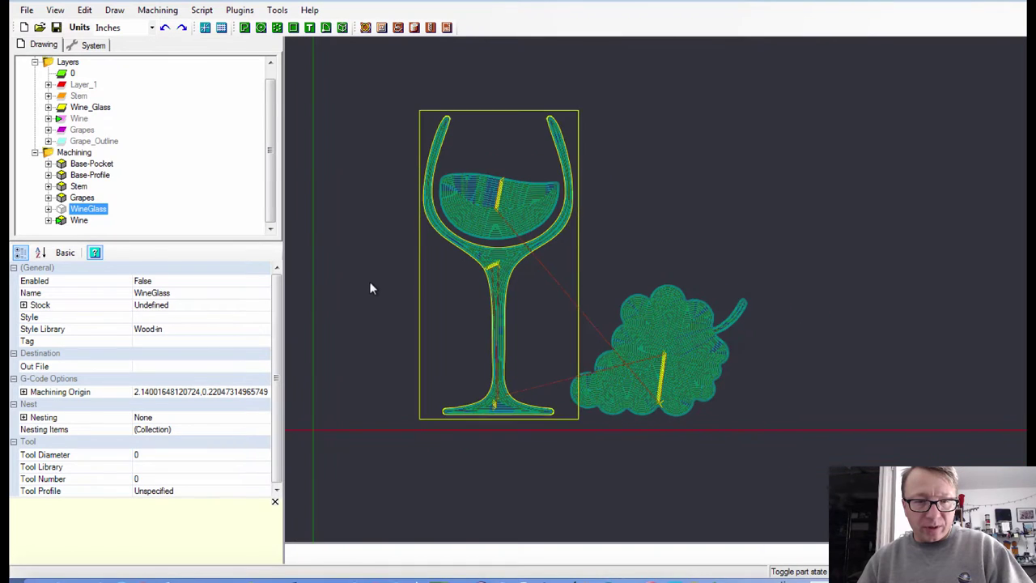
middle_drag(364, 294, 393, 277)
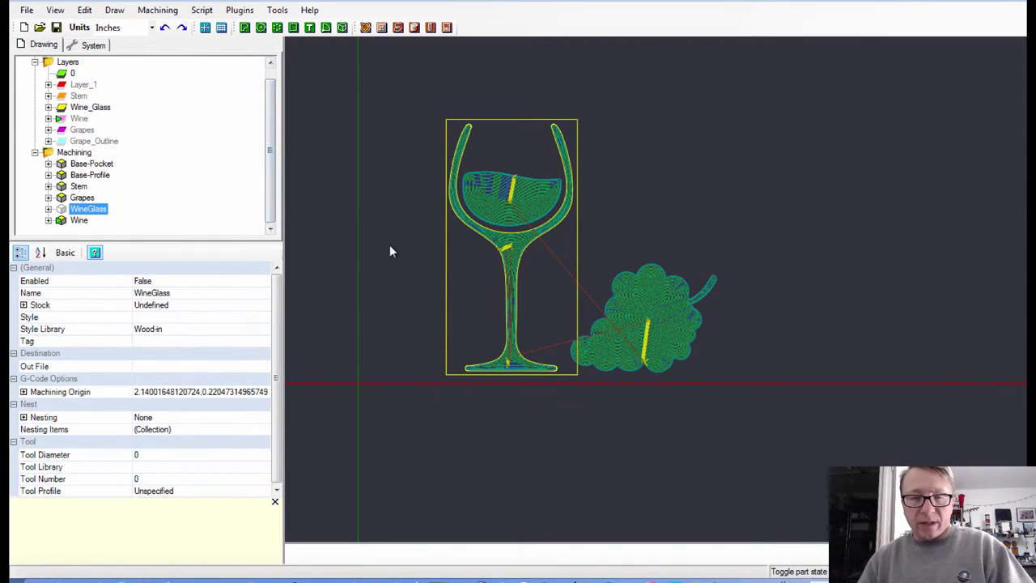
scroll(390, 245, down, 2)
middle_drag(390, 245, 407, 307)
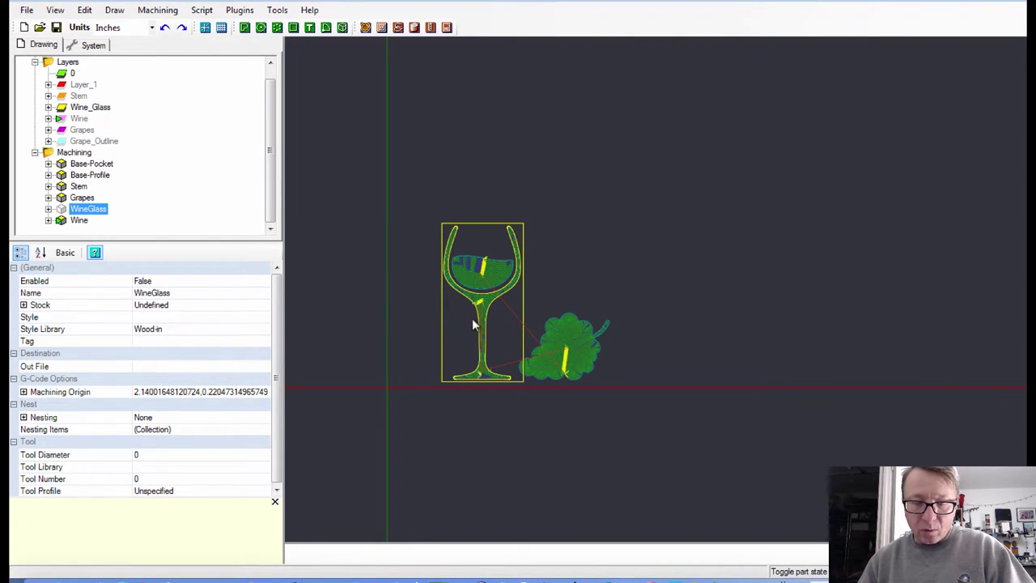
scroll(470, 324, up, 1)
scroll(465, 331, up, 2)
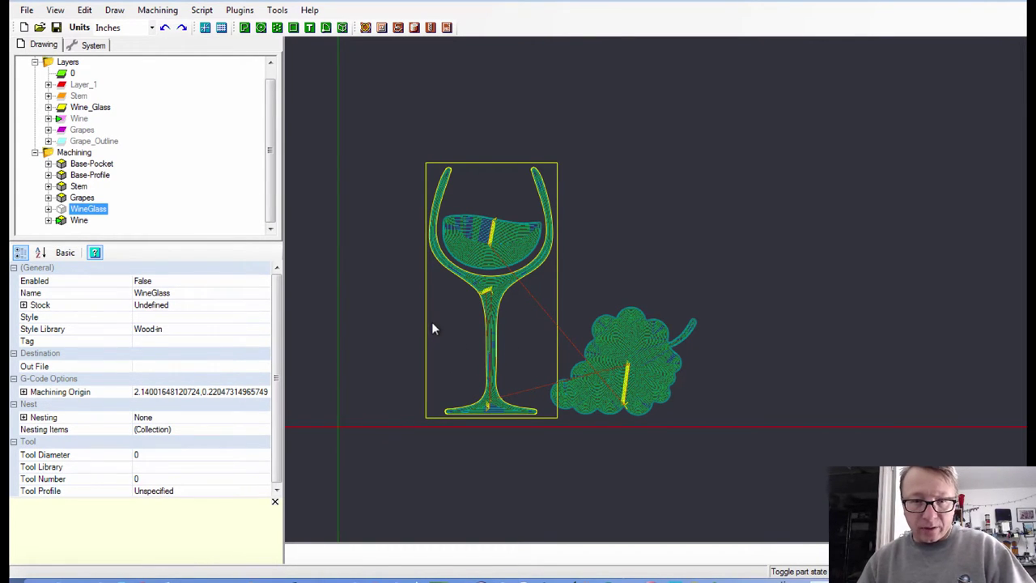
scroll(475, 335, up, 1)
scroll(479, 338, up, 1)
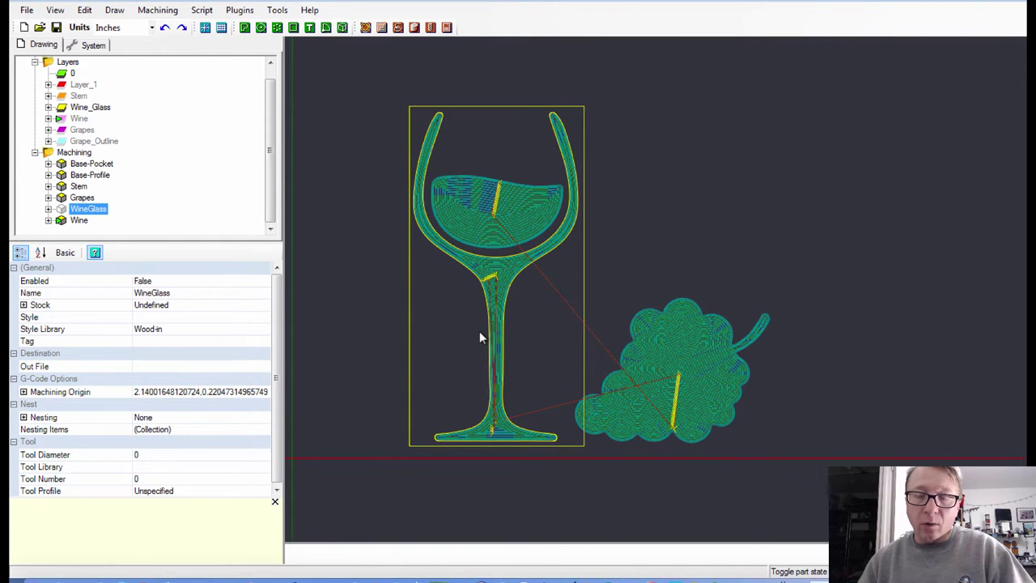
scroll(479, 337, up, 1)
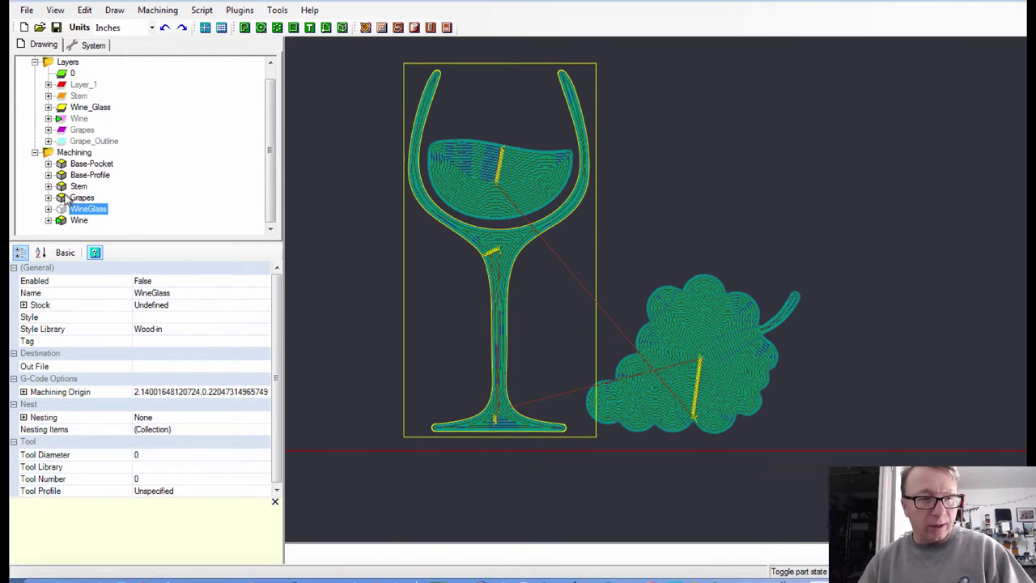
Select Stem through Grape_Outline and show all the layers.
click(83, 143)
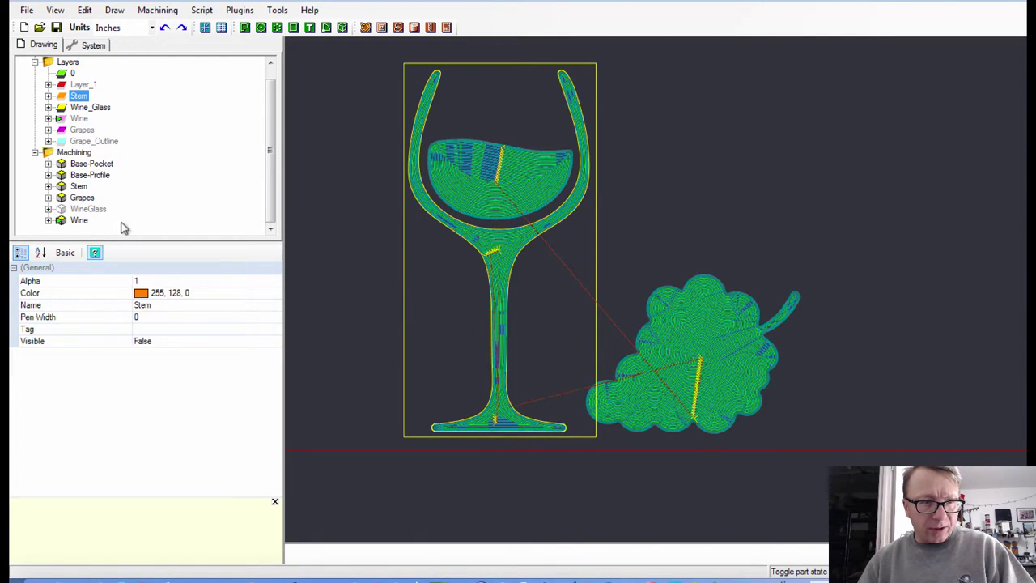
key(shift+Down)
key(shift+Down)
key(shift+Down)
key(shift+Down)
key(shift+F10)
key(Down)
key(Down)
key(Down)
key(Down)
key(Down)
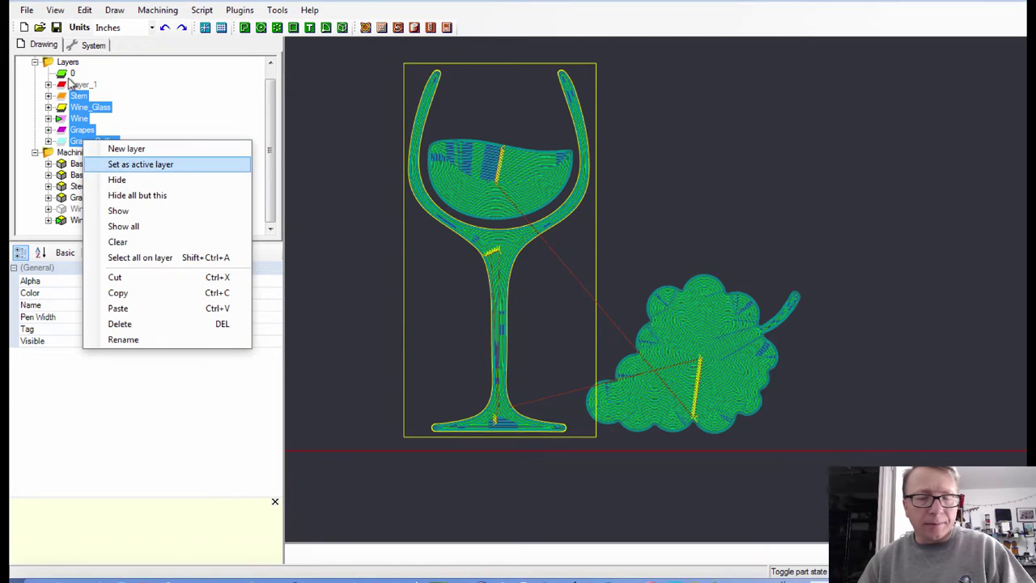
key(Return)
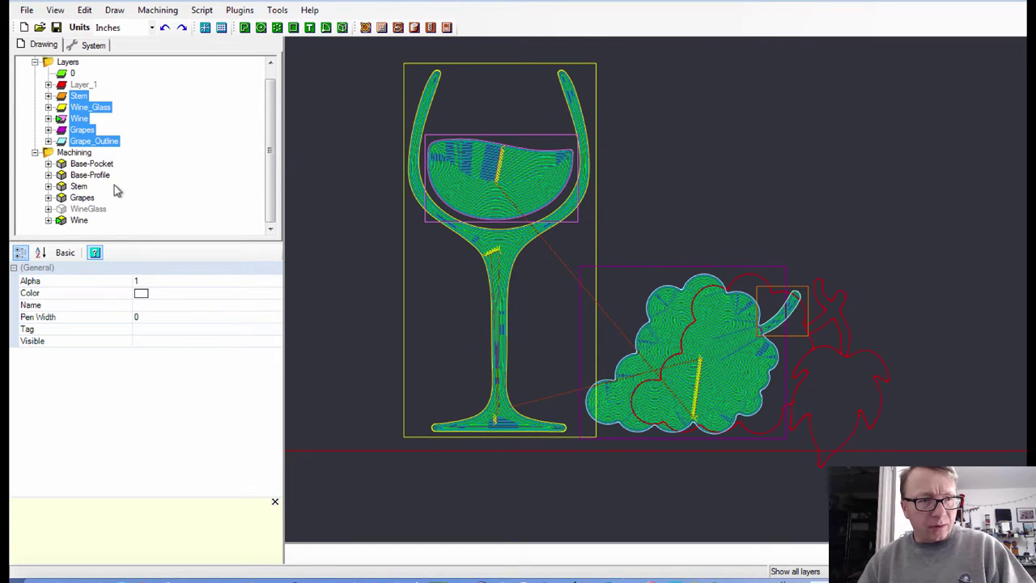
Hide Layer_1 from its layer actions.
key(shift+F10)
key(Down)
key(Down)
key(Down)
key(Down)
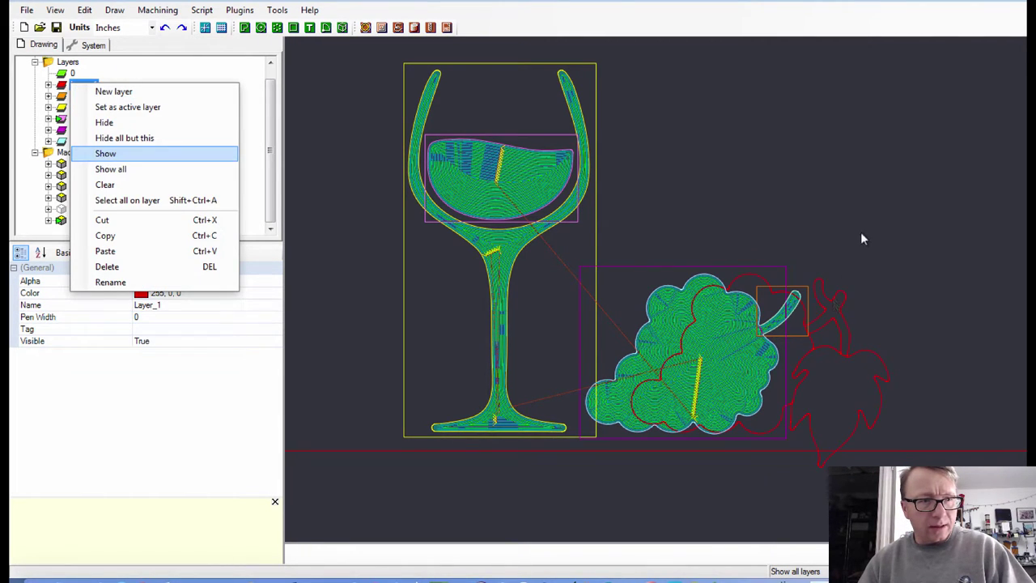
key(Down)
key(Down)
key(Up)
key(Up)
key(Up)
key(Up)
key(Return)
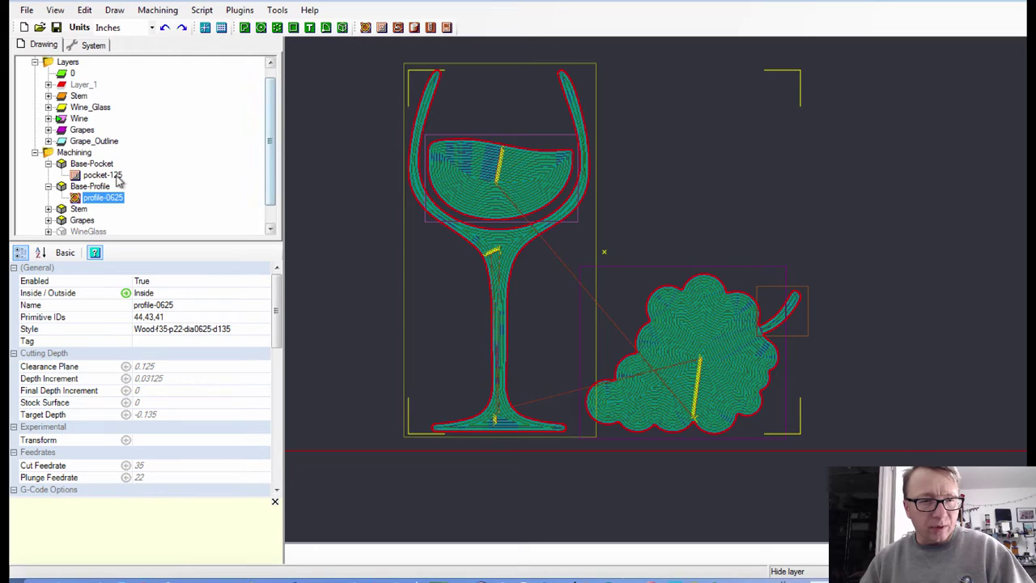
Start renaming profile-0625, select its 0625 part, then cancel leaving the name unchanged.
scroll(106, 187, down, 1)
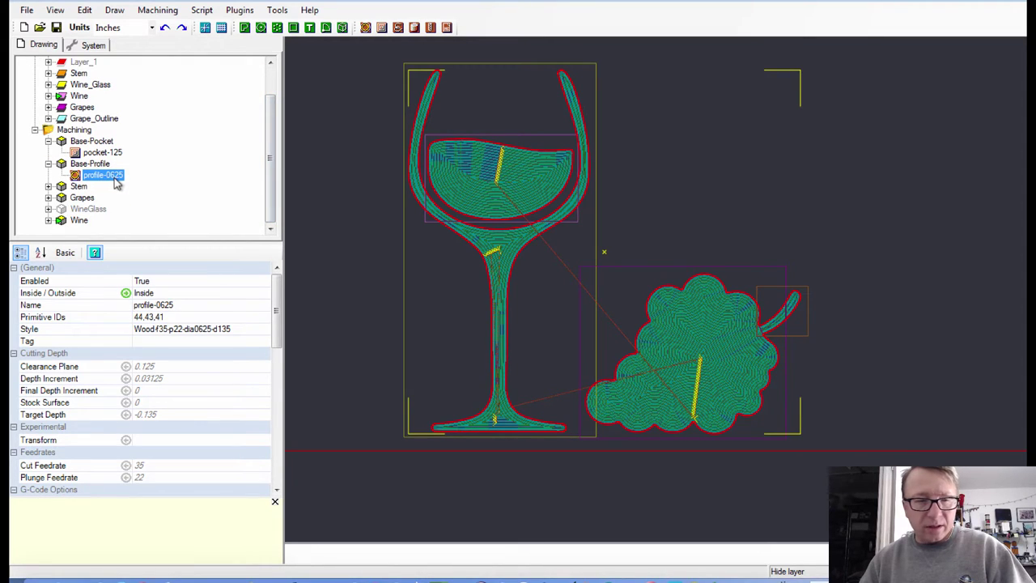
key(F2)
key(End)
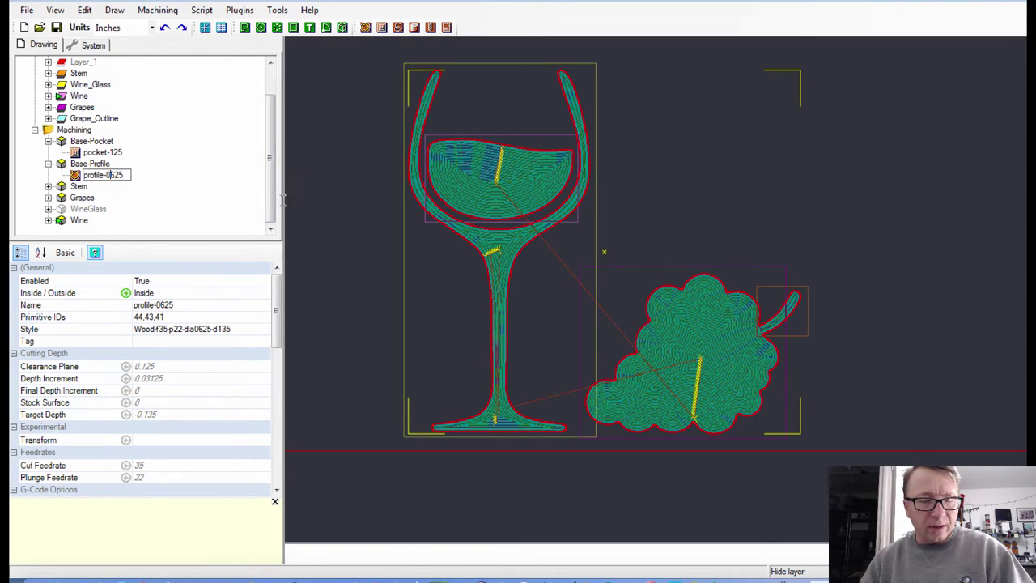
key(ctrl+shift+Left)
key(Escape)
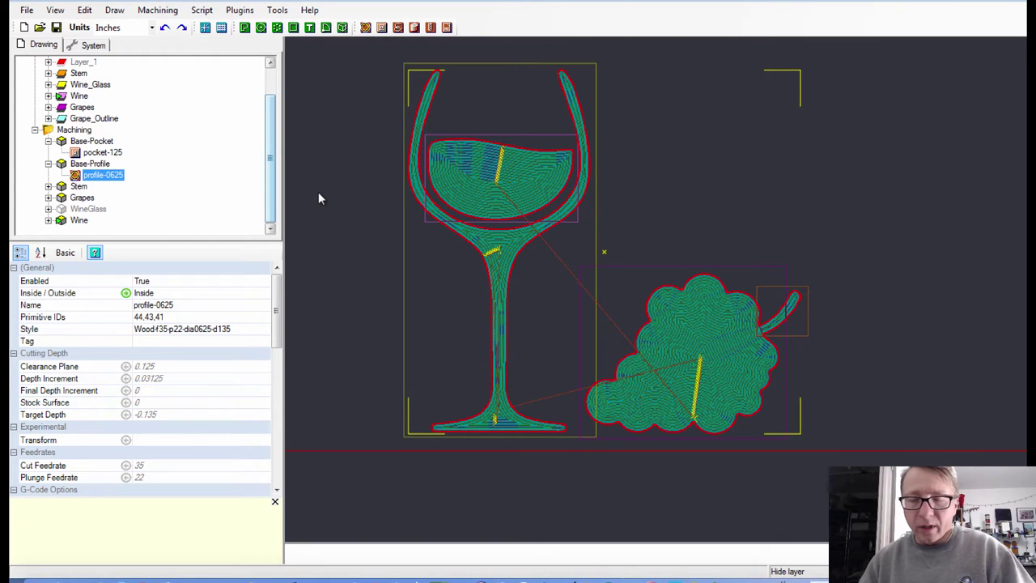